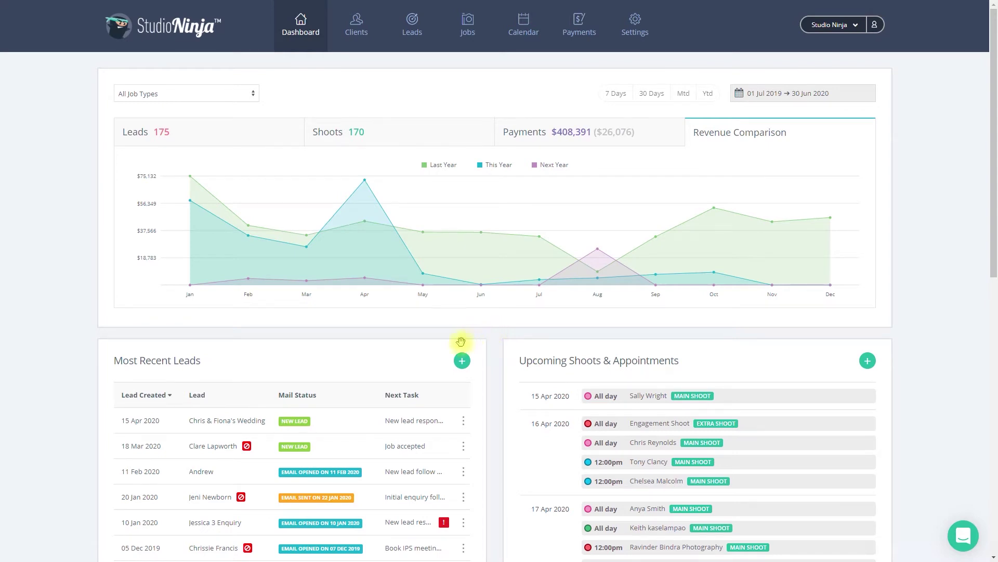
# Step: Start a Pick & Choose quote on the Chris & Fiona's Wedding lead
pyautogui.click(219, 422)
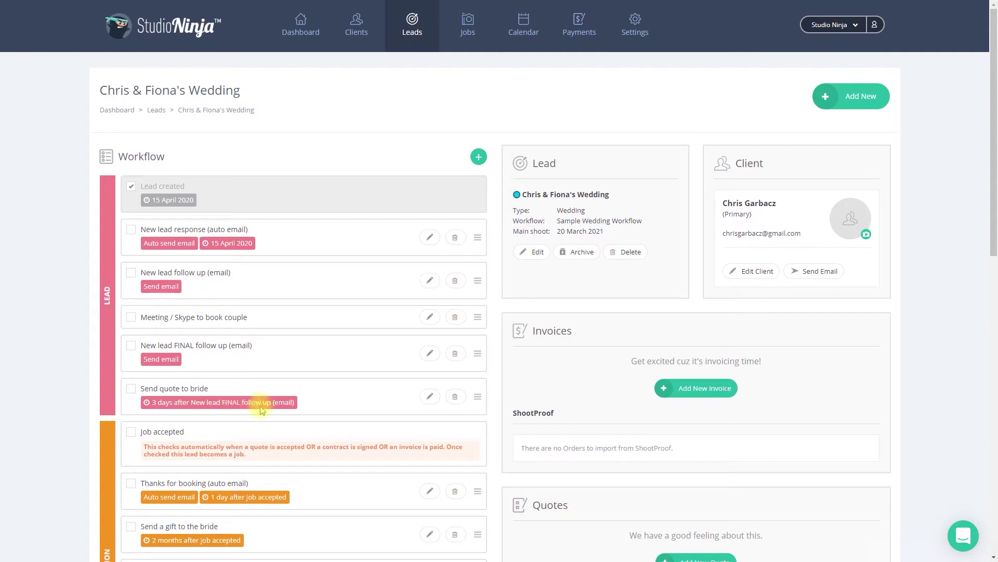
pyautogui.scroll(-2, 496, 280)
pyautogui.scroll(-3, 497, 280)
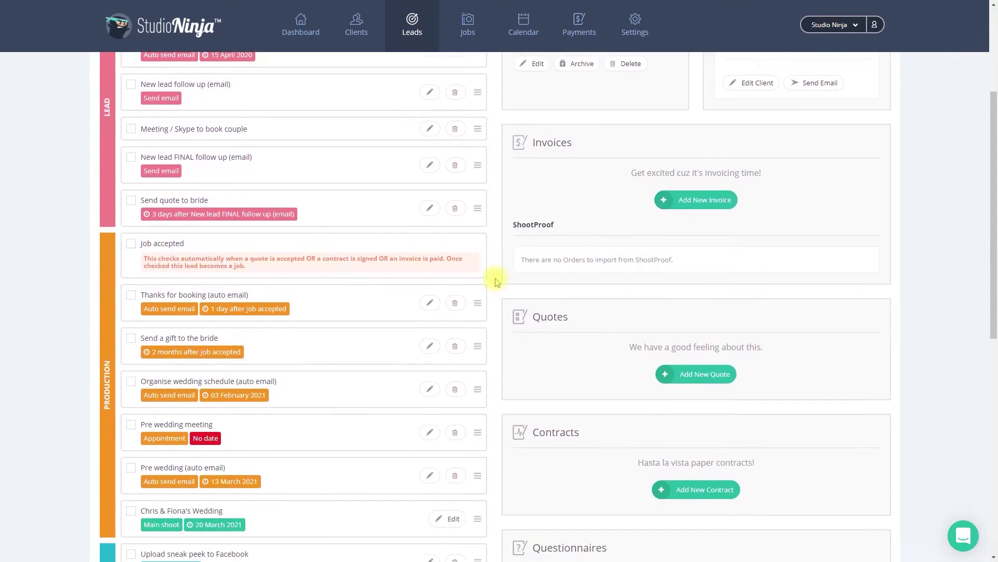
pyautogui.scroll(-3, 496, 281)
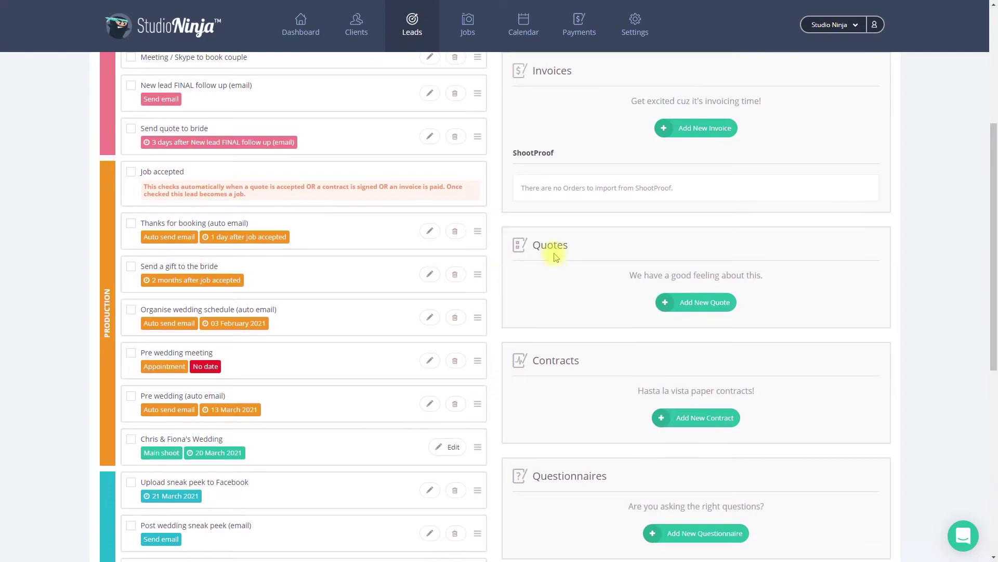
pyautogui.click(702, 302)
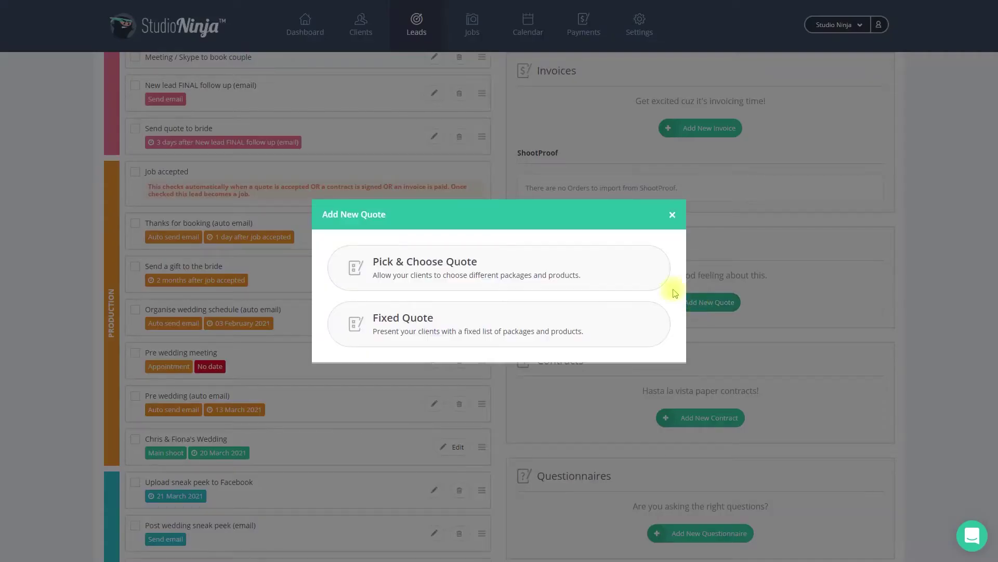
pyautogui.click(359, 268)
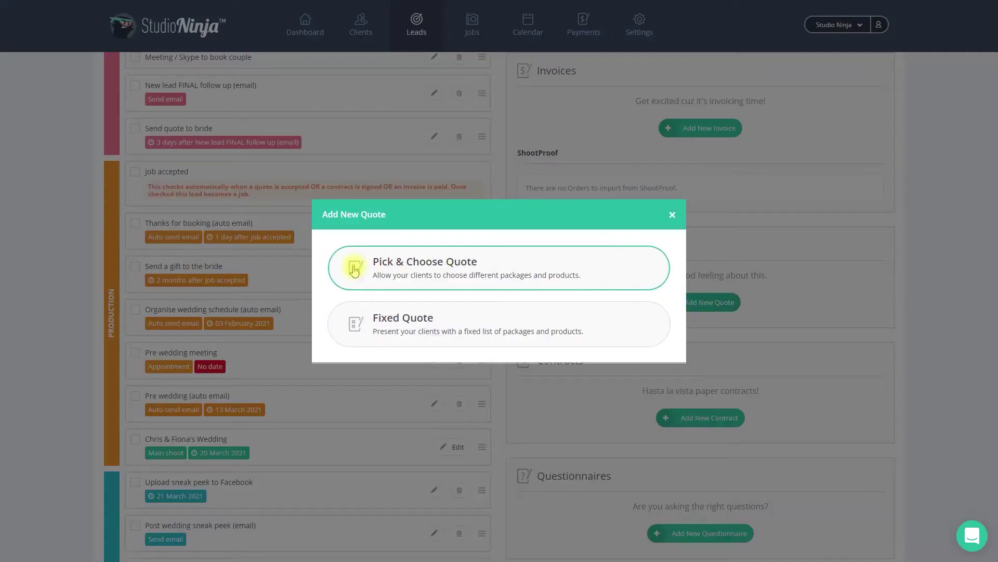
# Step: Fill the quote with Wedding - Bronze, Wedding - Silver and Wedding - Gold packages as Packages 1-3
pyautogui.click(491, 265)
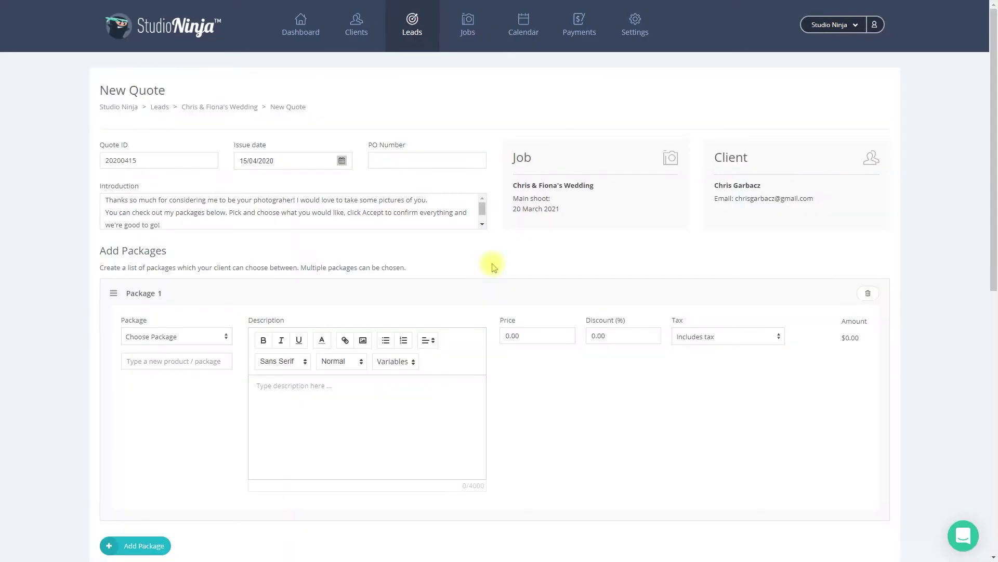
pyautogui.scroll(-3, 492, 267)
pyautogui.scroll(-2, 484, 265)
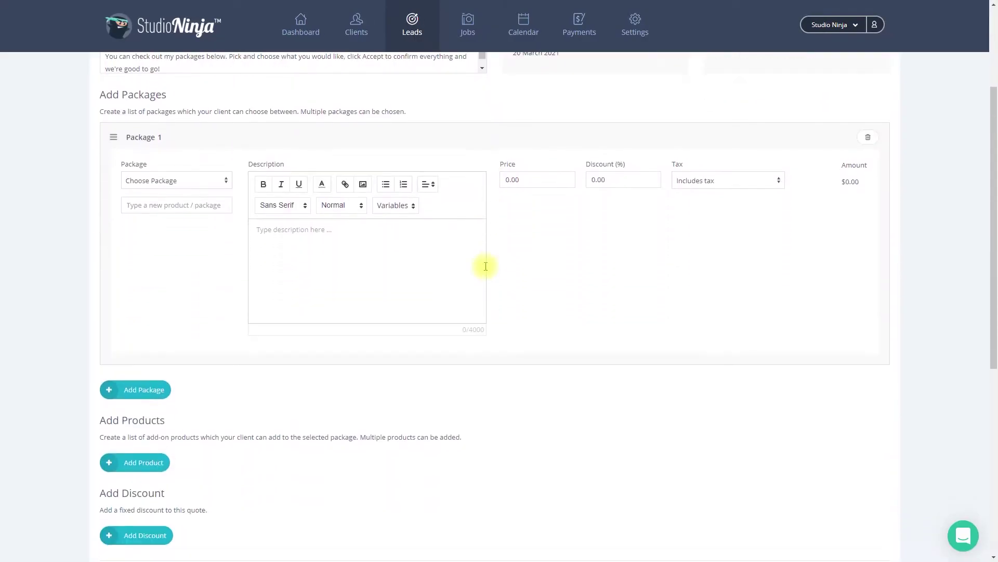
pyautogui.click(170, 182)
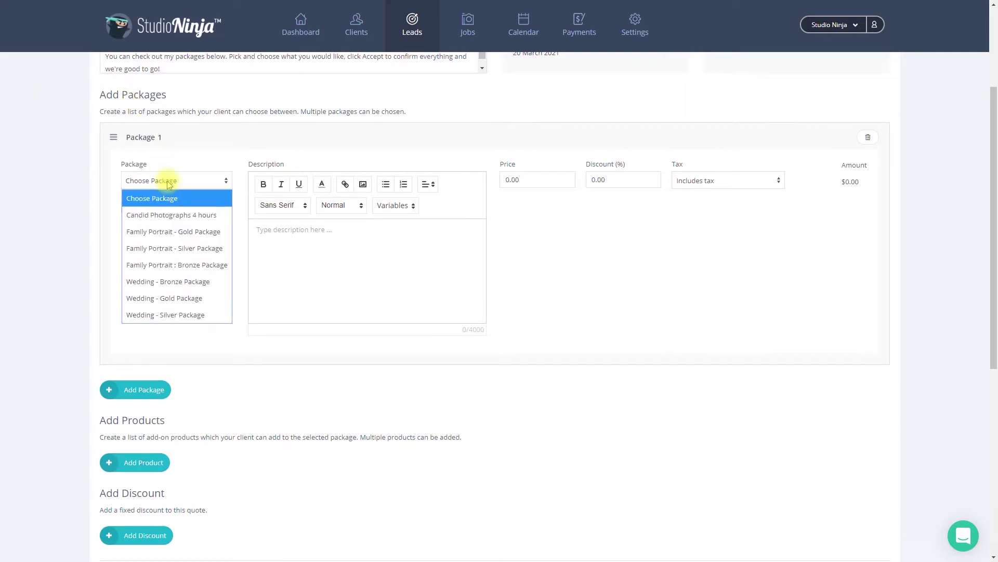
pyautogui.click(182, 281)
pyautogui.scroll(-3, 182, 281)
pyautogui.click(137, 264)
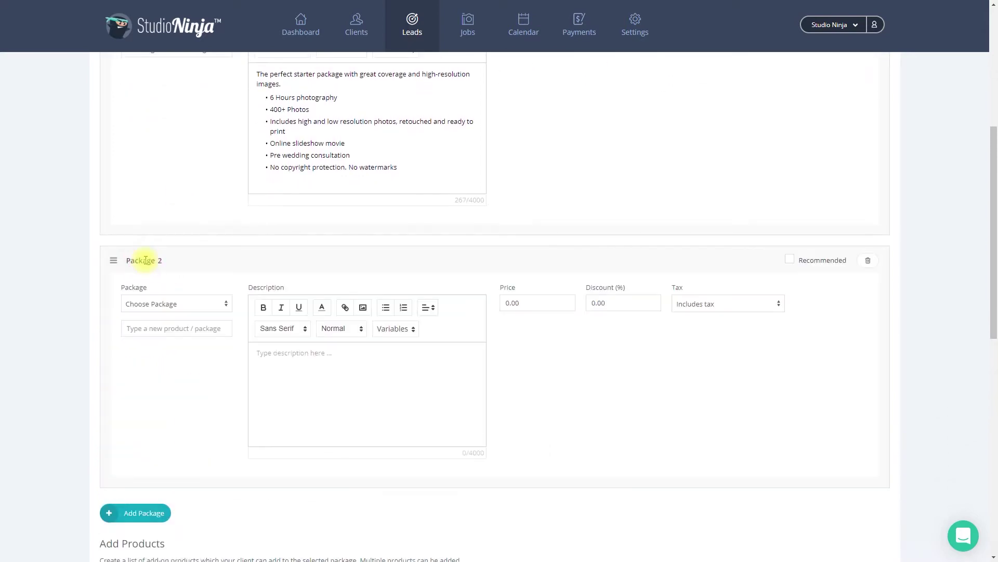
pyautogui.click(182, 304)
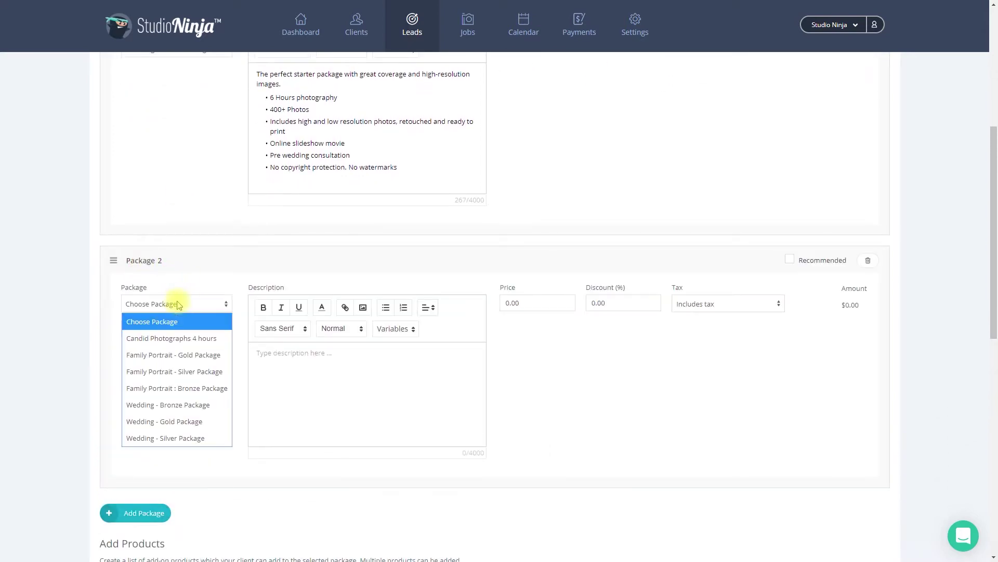
pyautogui.click(186, 439)
pyautogui.scroll(-3, 187, 382)
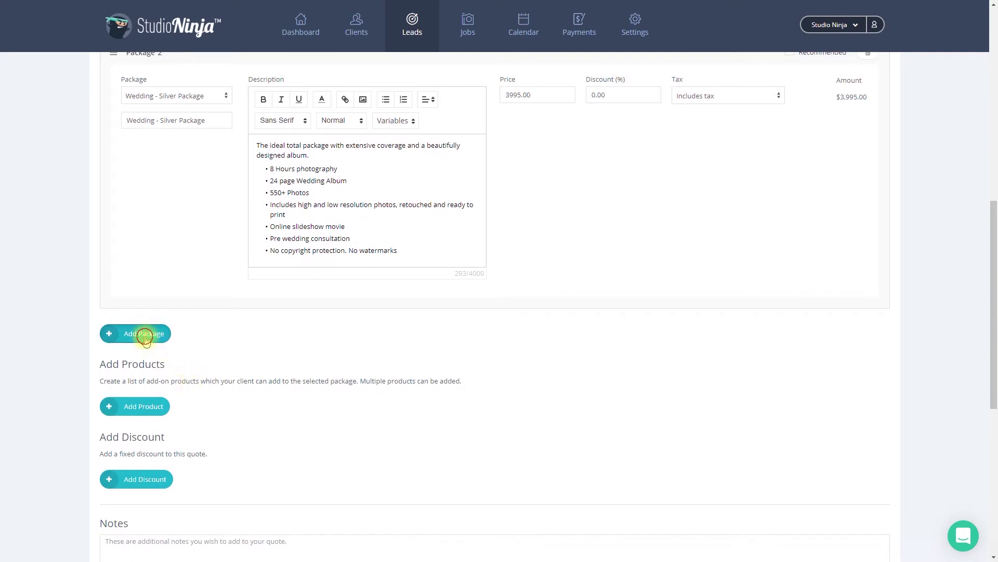
pyautogui.click(145, 334)
pyautogui.scroll(-3, 188, 296)
pyautogui.click(182, 273)
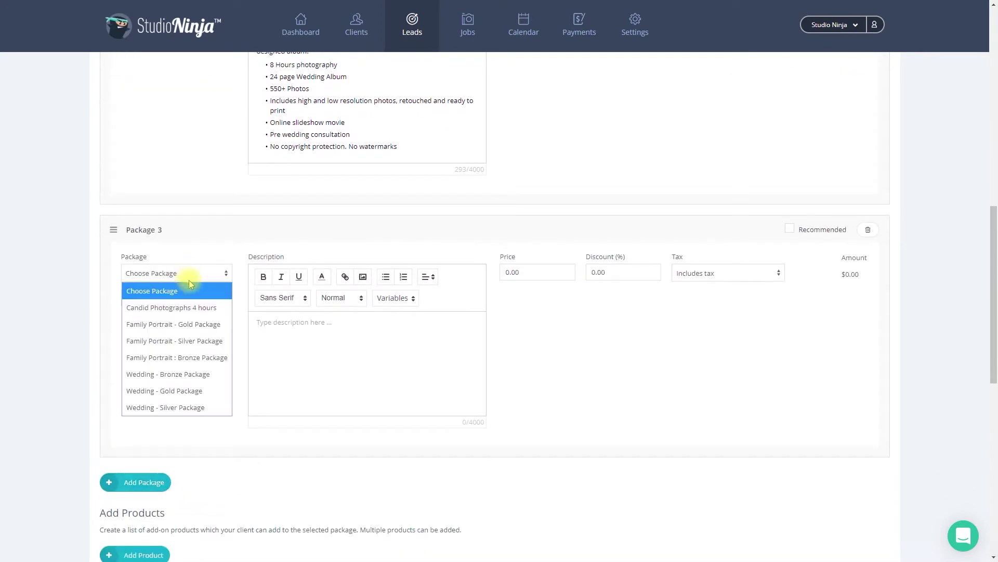
pyautogui.click(185, 390)
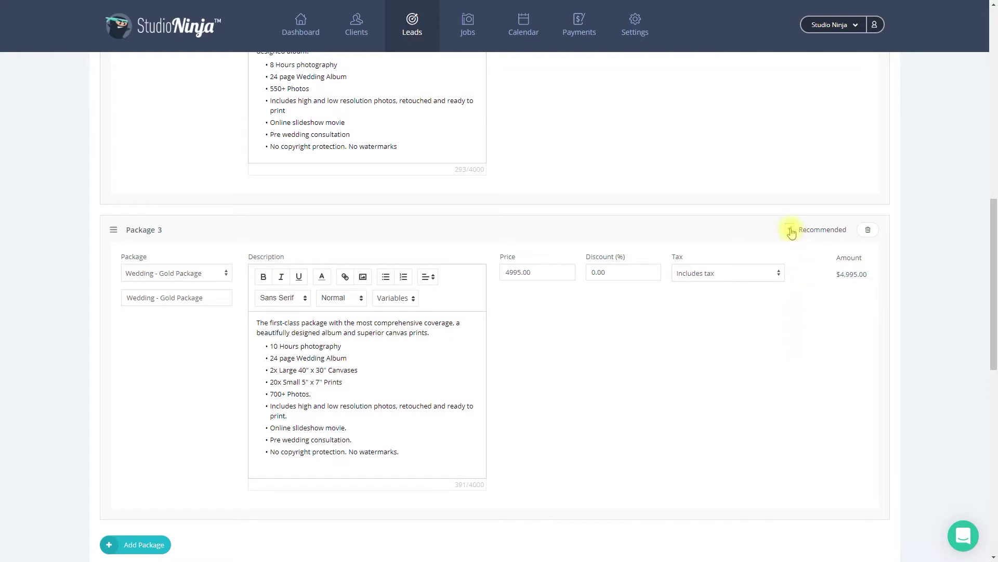
pyautogui.scroll(-1, 792, 231)
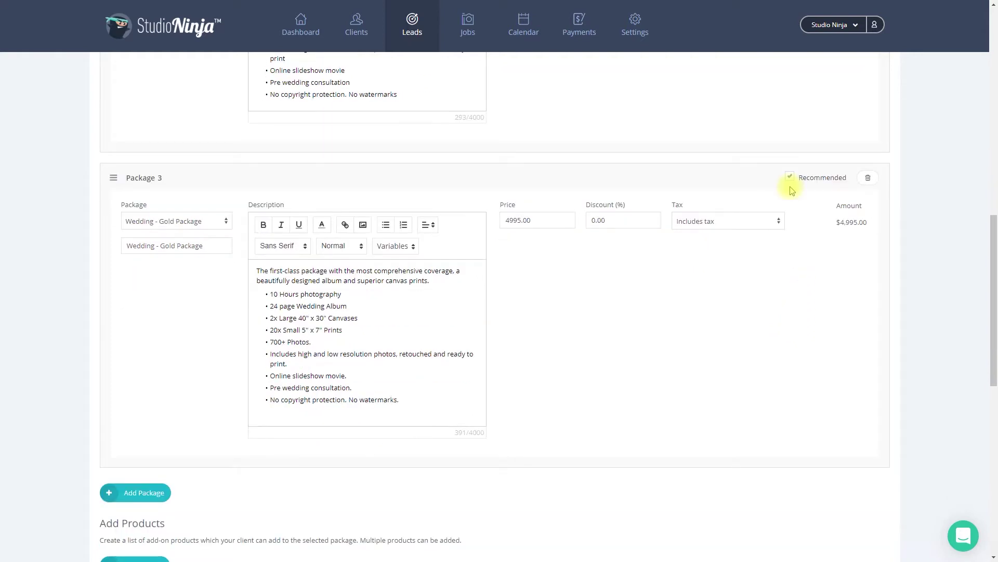
pyautogui.scroll(-1, 790, 188)
pyautogui.scroll(-1, 790, 187)
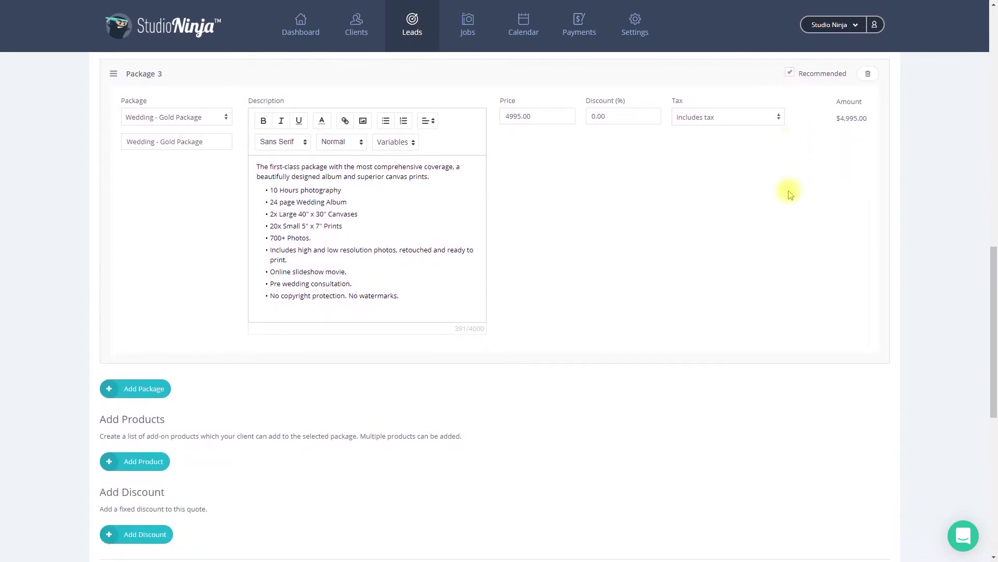
pyautogui.scroll(-1, 789, 187)
pyautogui.scroll(-1, 790, 187)
pyautogui.scroll(-1, 790, 196)
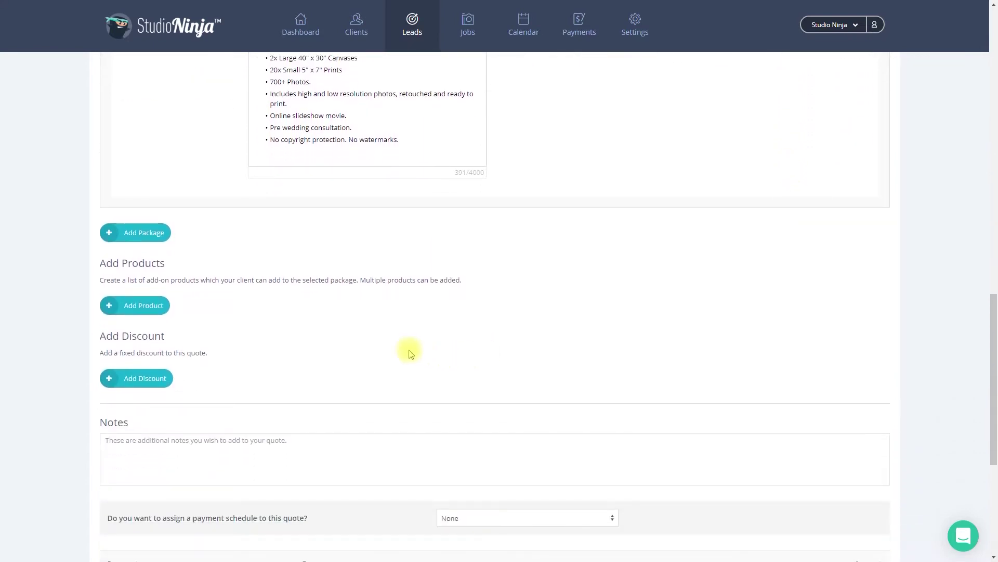
pyautogui.scroll(-1, 406, 344)
# Step: Add three product rows: Same Day Slideshow, Drone Photography and Second Photographer
pyautogui.click(131, 258)
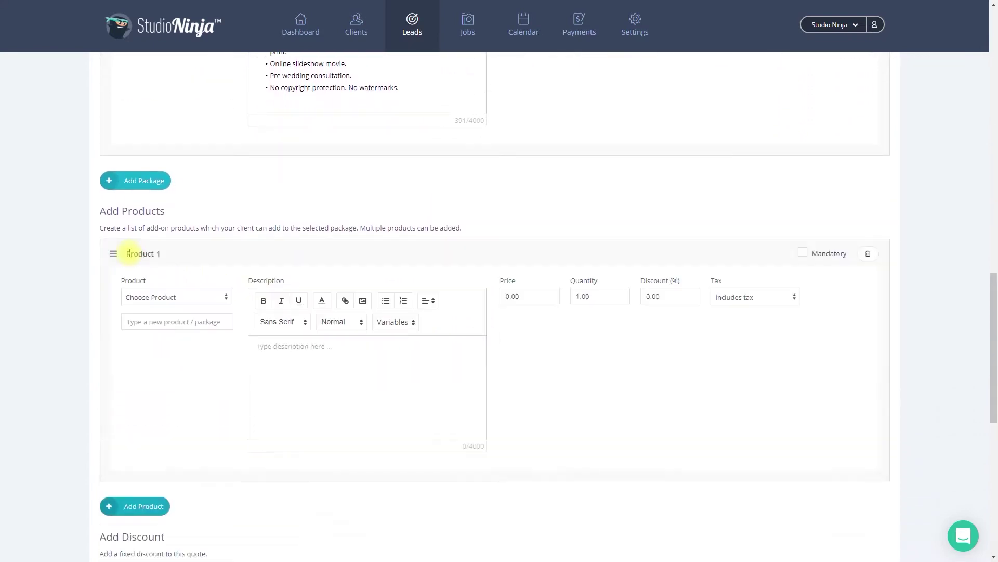
pyautogui.click(179, 297)
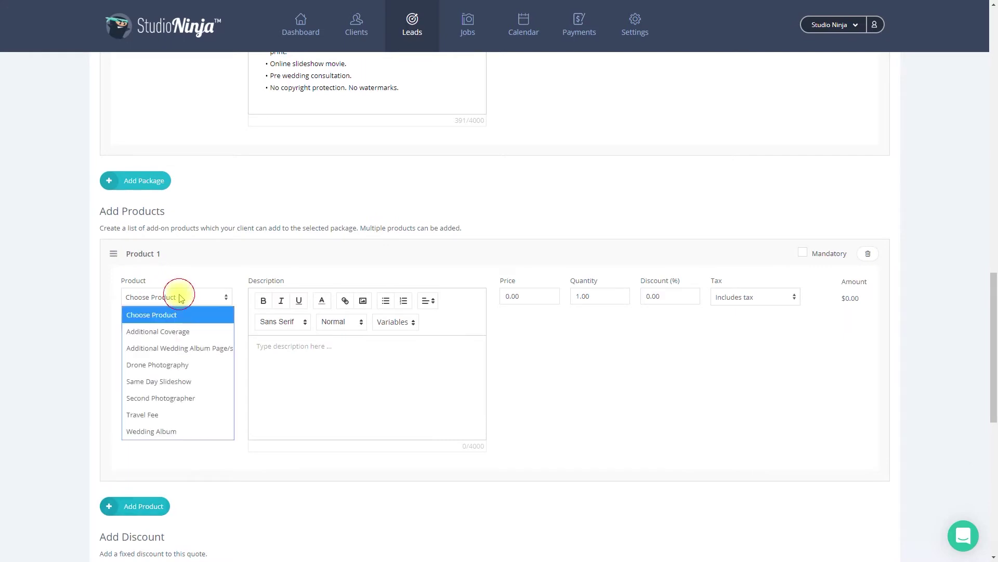
pyautogui.click(191, 381)
pyautogui.scroll(-3, 191, 381)
pyautogui.click(137, 246)
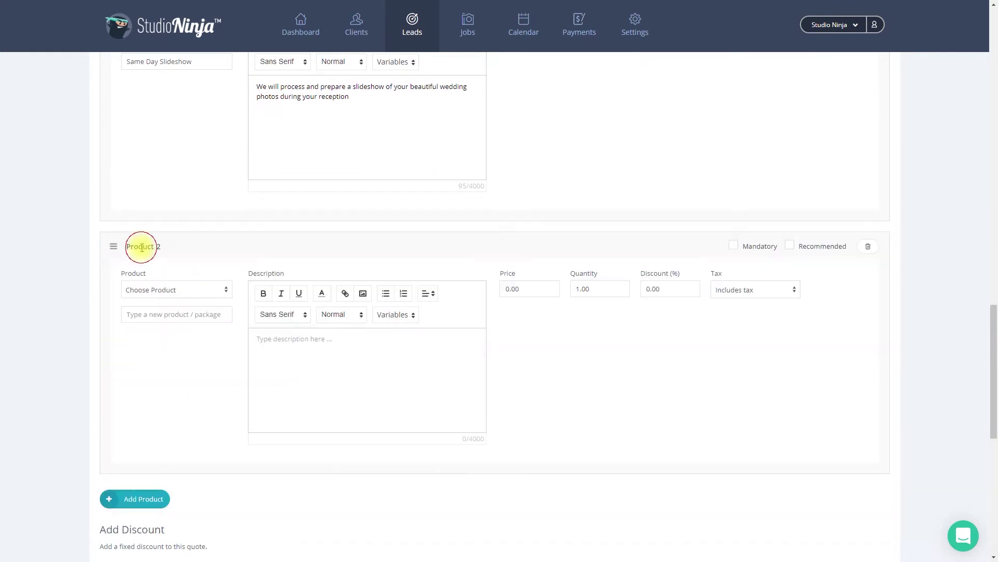
pyautogui.click(160, 289)
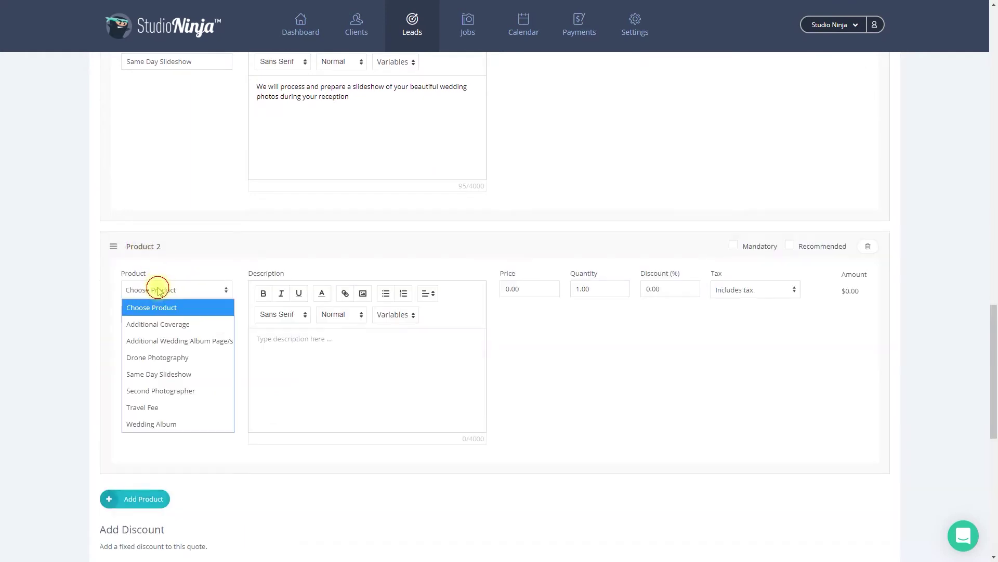
pyautogui.click(170, 358)
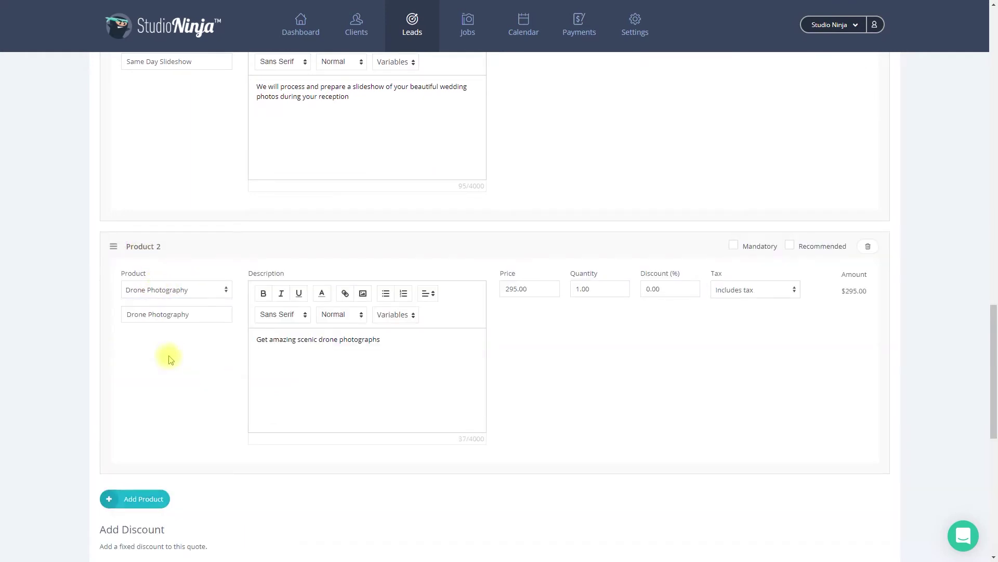
pyautogui.scroll(-2, 198, 355)
pyautogui.click(143, 343)
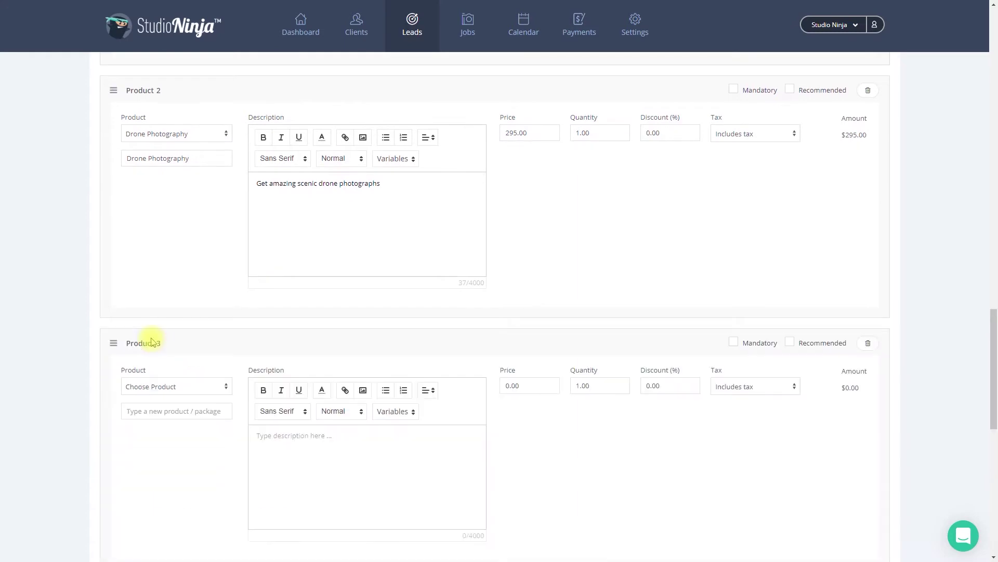
pyautogui.scroll(-2, 187, 336)
pyautogui.click(187, 281)
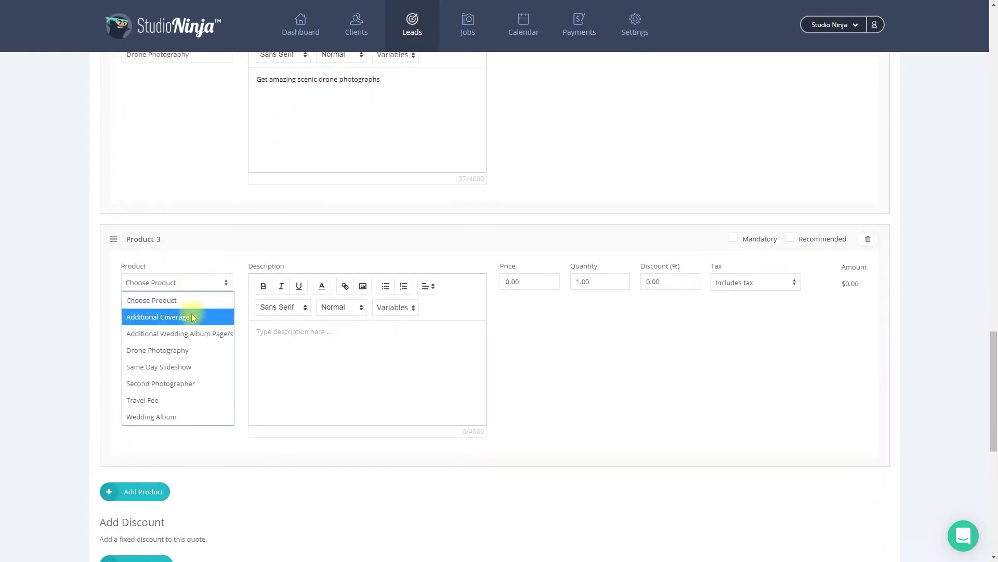
pyautogui.click(191, 384)
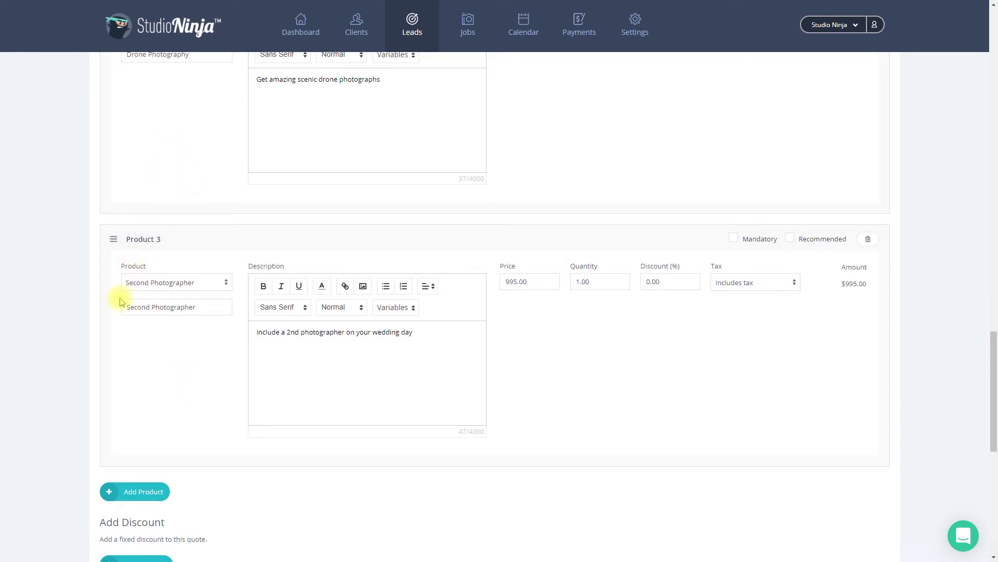
pyautogui.scroll(-2, 121, 360)
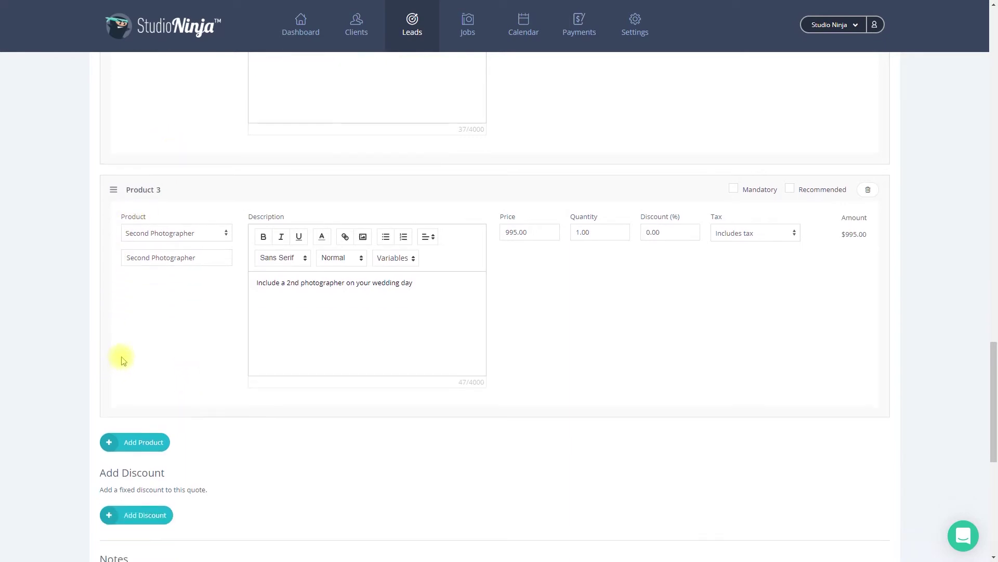
pyautogui.scroll(-2, 121, 360)
pyautogui.scroll(-2, 121, 360)
pyautogui.scroll(-1, 121, 360)
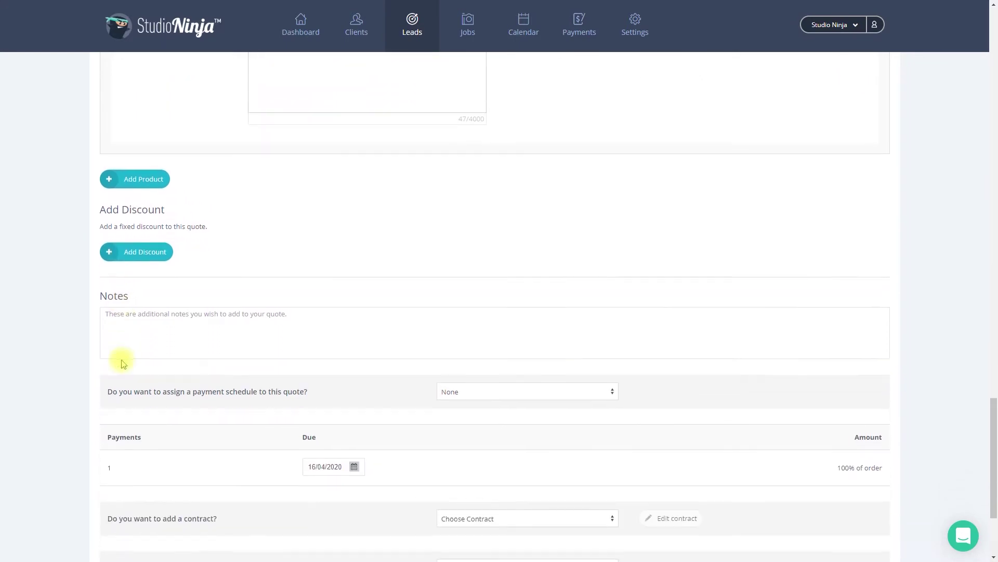
pyautogui.scroll(-1, 121, 362)
pyautogui.scroll(-1, 121, 362)
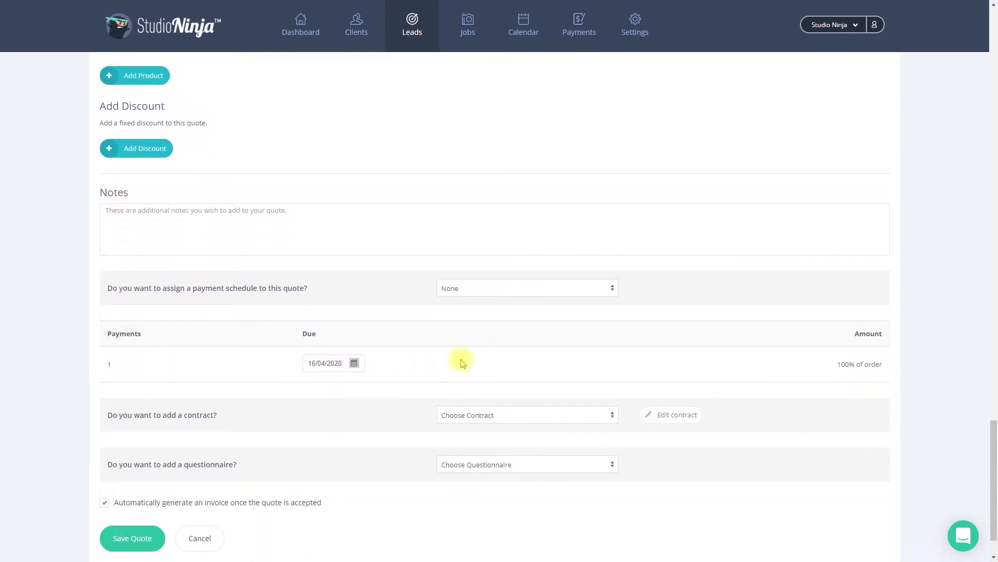
# Step: Set the 25% deposit schedule, attach Sample Wedding Contract and Questionnaire, and save the quote
pyautogui.click(531, 287)
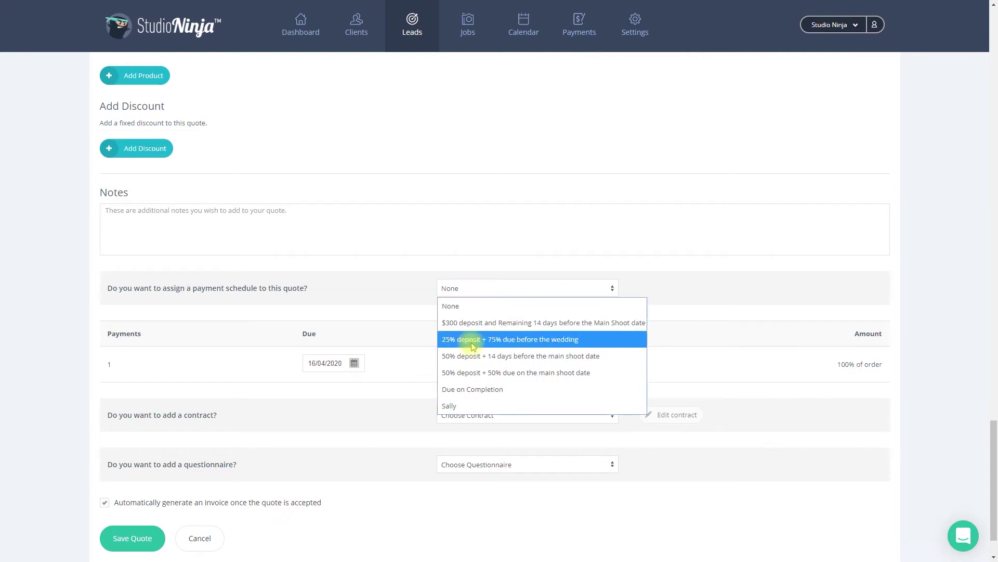
pyautogui.click(489, 342)
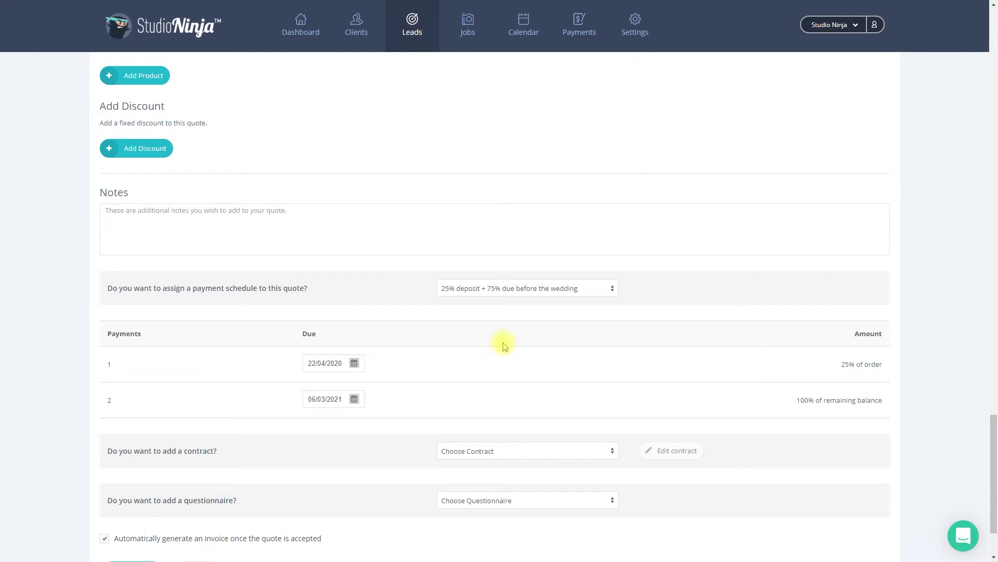
pyautogui.scroll(-3, 498, 344)
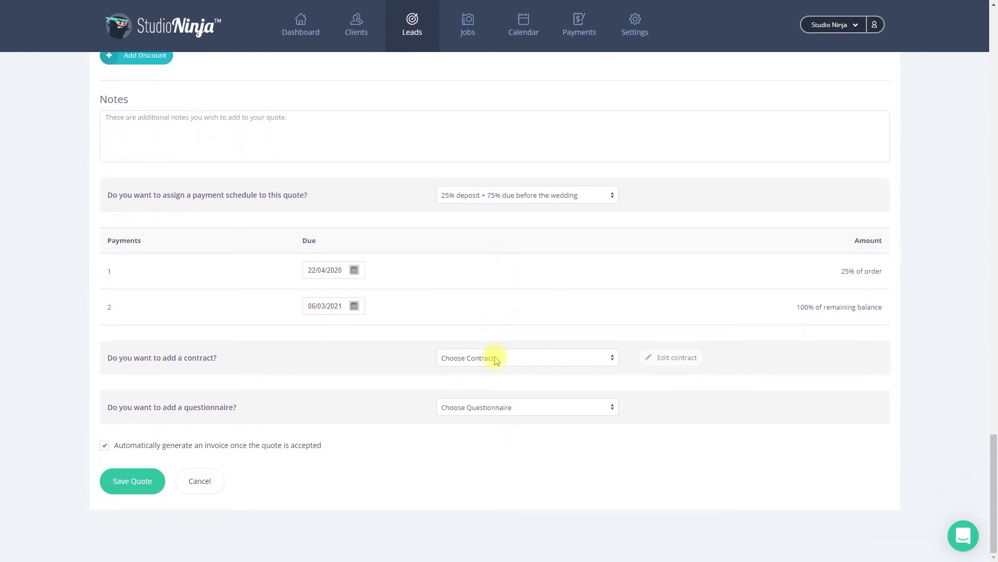
pyautogui.click(496, 361)
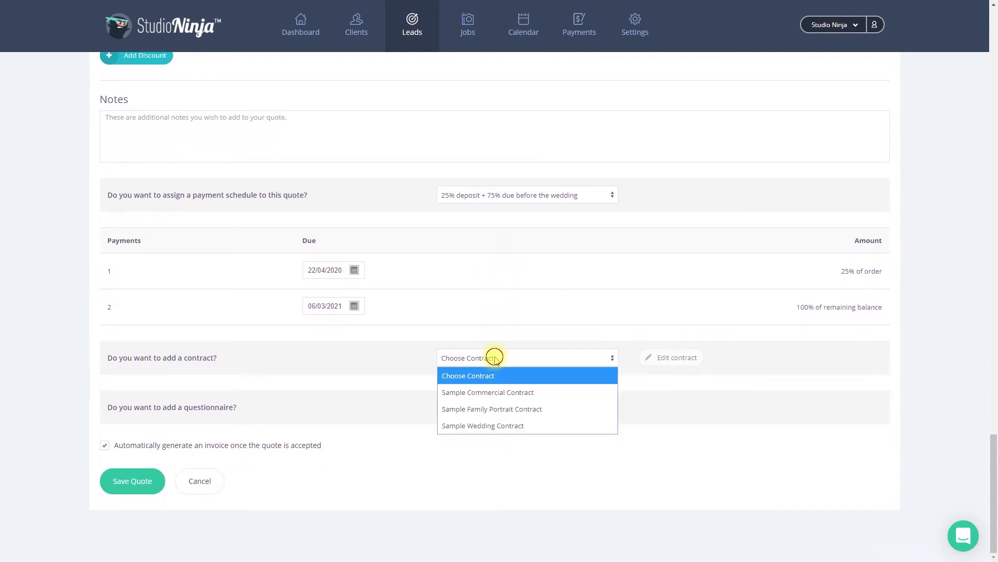
pyautogui.click(500, 426)
pyautogui.click(496, 408)
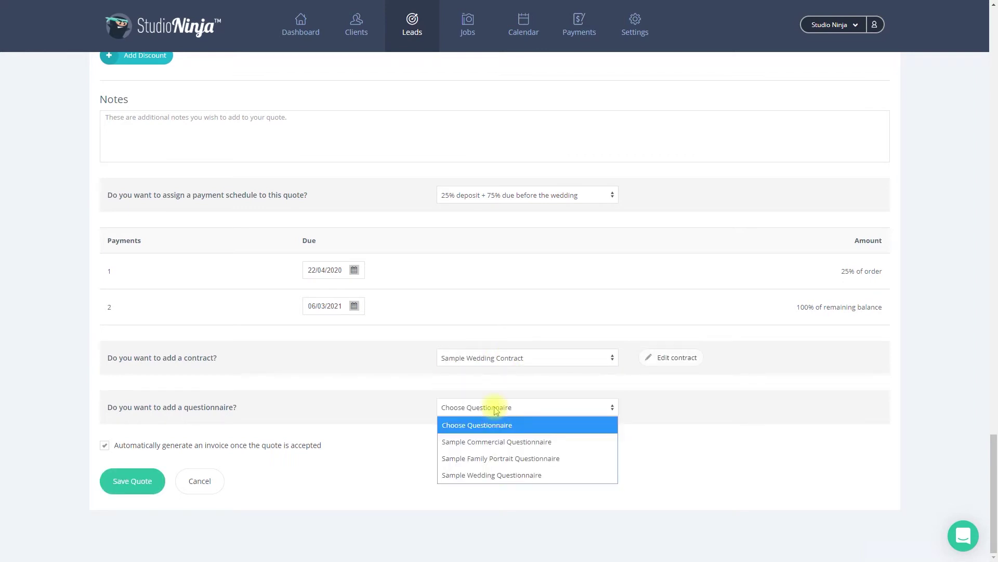
pyautogui.click(499, 475)
pyautogui.click(132, 481)
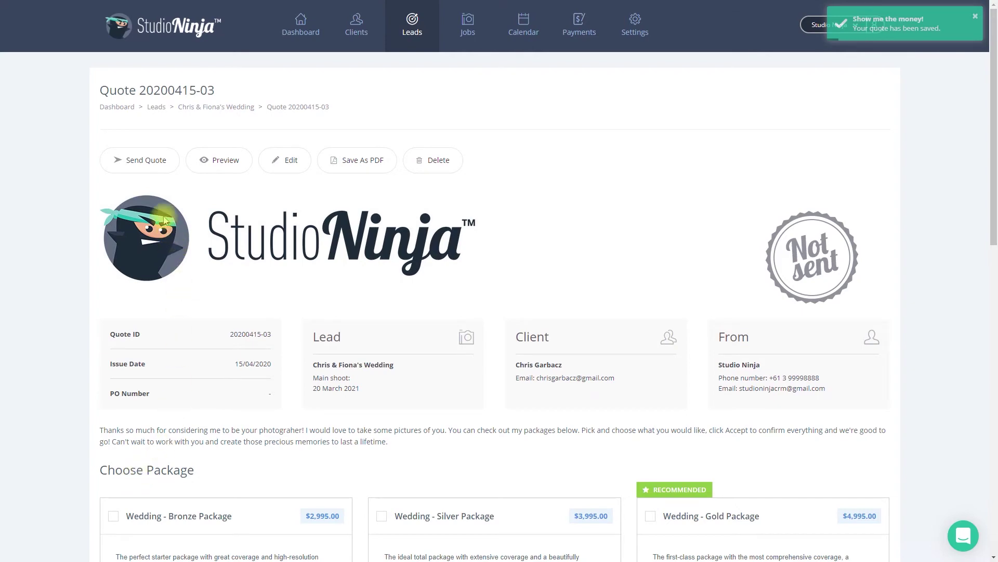
pyautogui.click(145, 161)
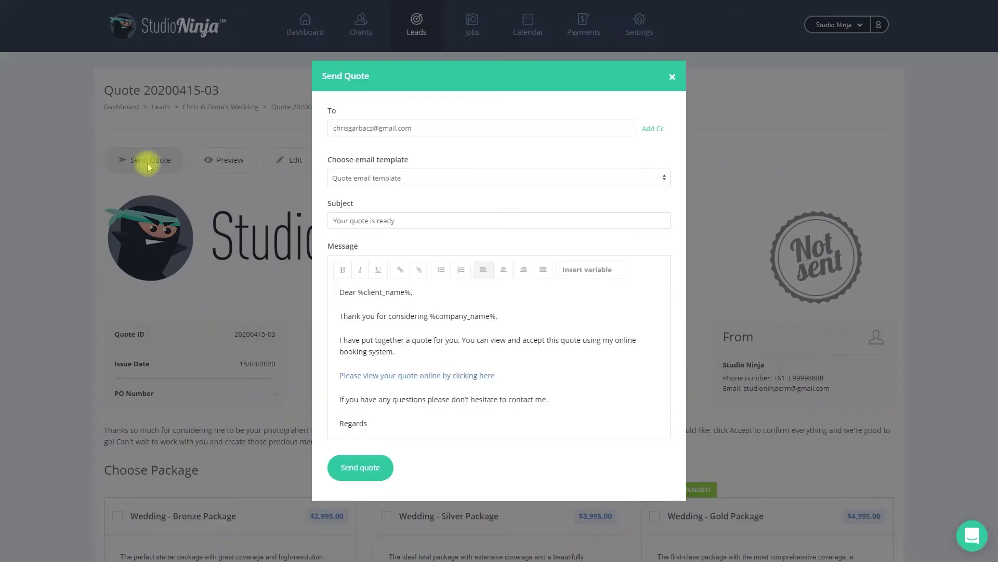
pyautogui.click(360, 467)
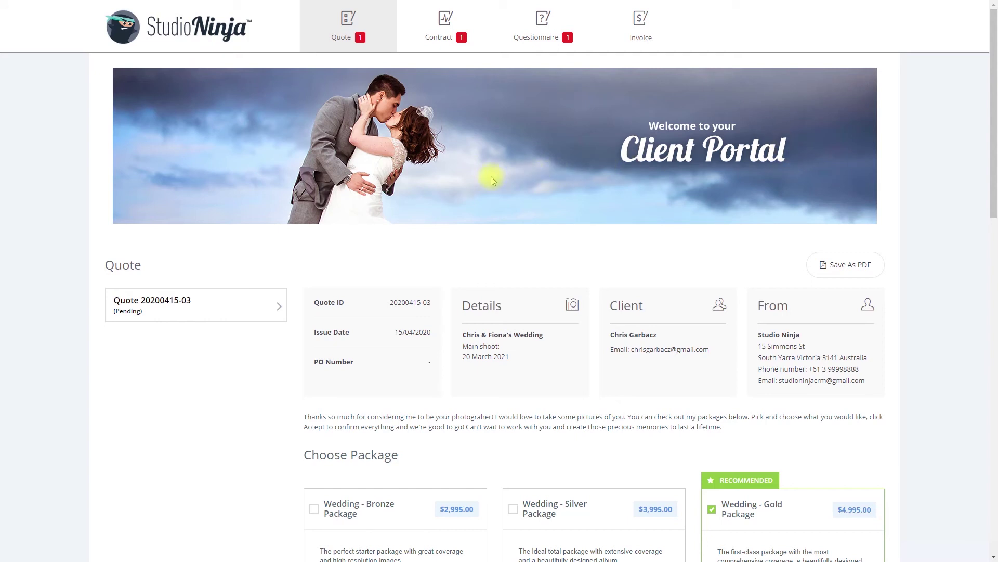
pyautogui.scroll(-2, 508, 179)
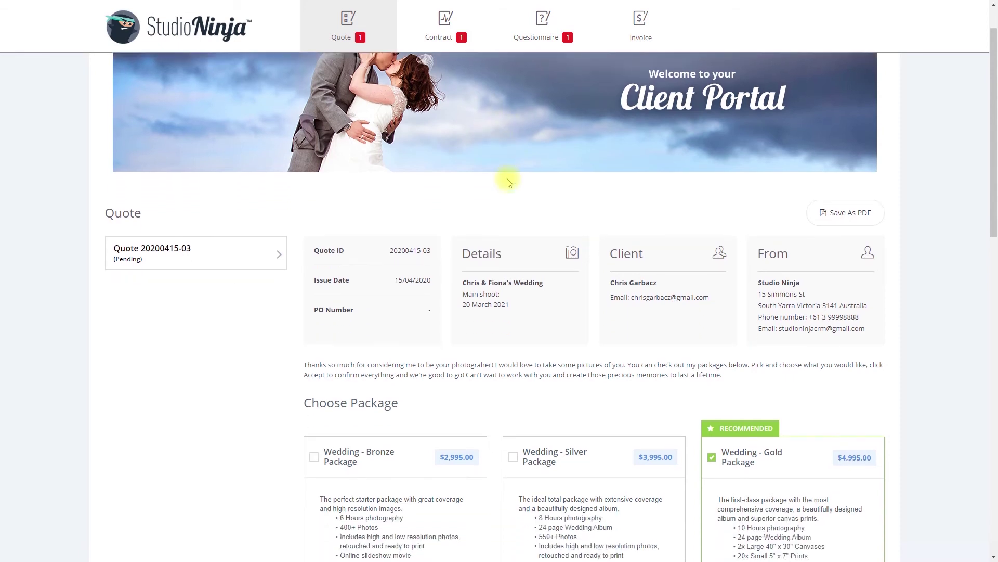
pyautogui.scroll(-1, 508, 179)
pyautogui.scroll(-2, 715, 232)
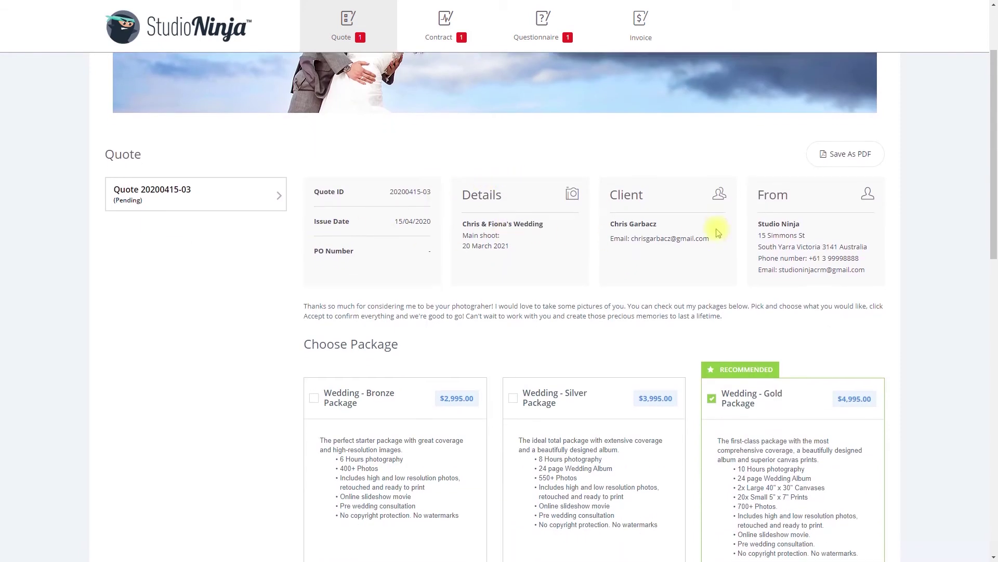
pyautogui.scroll(-1, 715, 233)
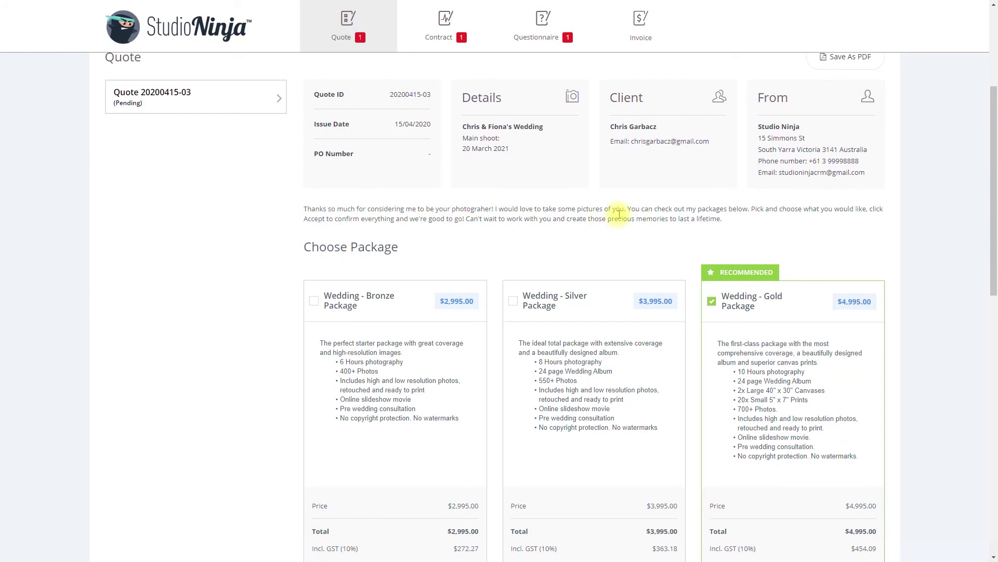
pyautogui.scroll(-1, 618, 214)
pyautogui.scroll(-3, 618, 214)
pyautogui.scroll(-1, 619, 214)
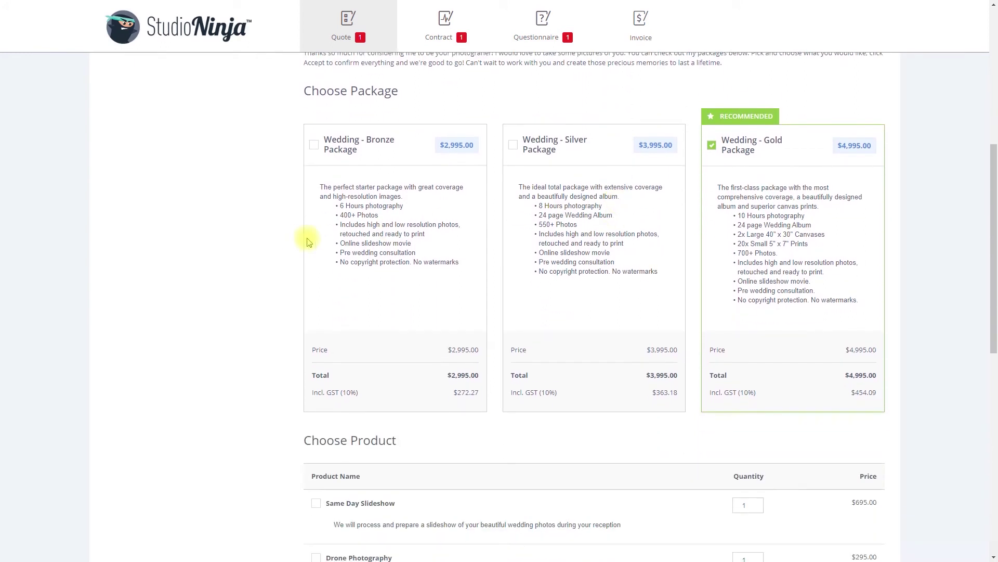
pyautogui.click(713, 146)
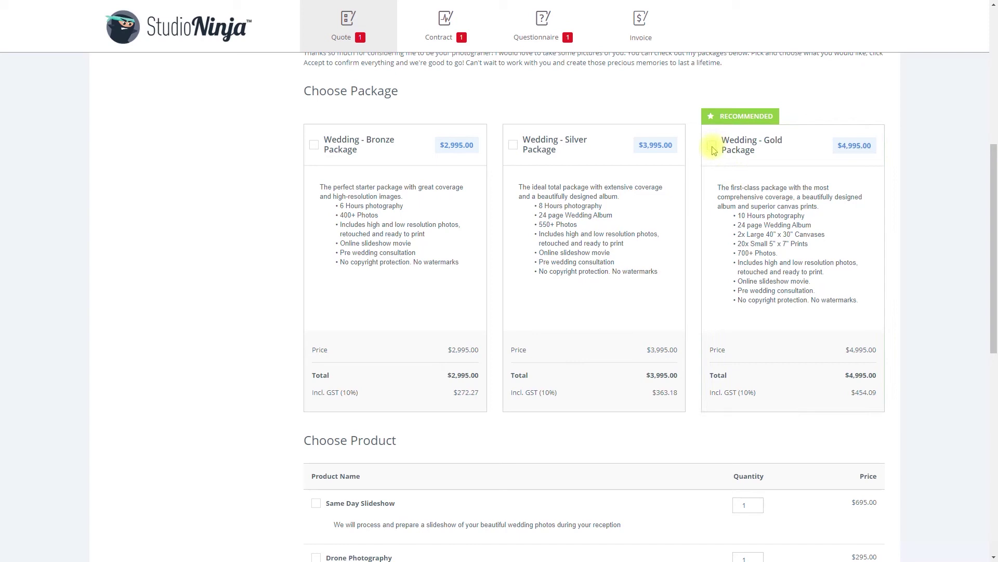
pyautogui.click(513, 146)
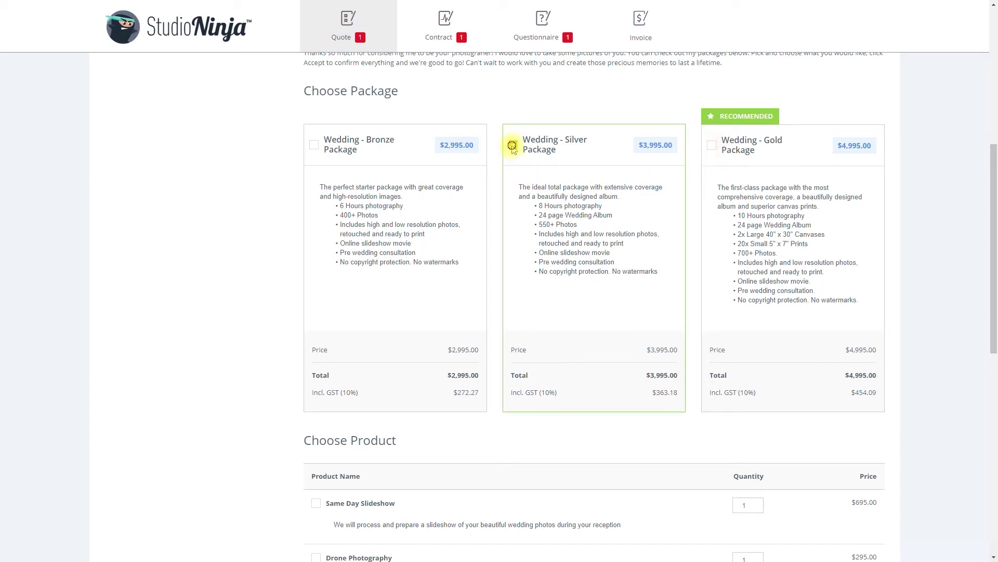
pyautogui.click(712, 146)
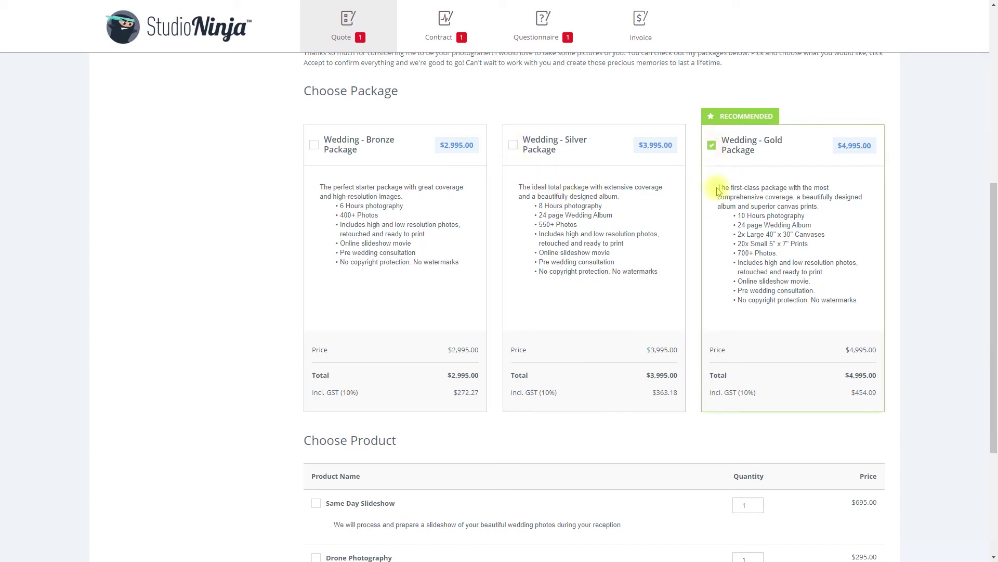
pyautogui.scroll(-2, 715, 190)
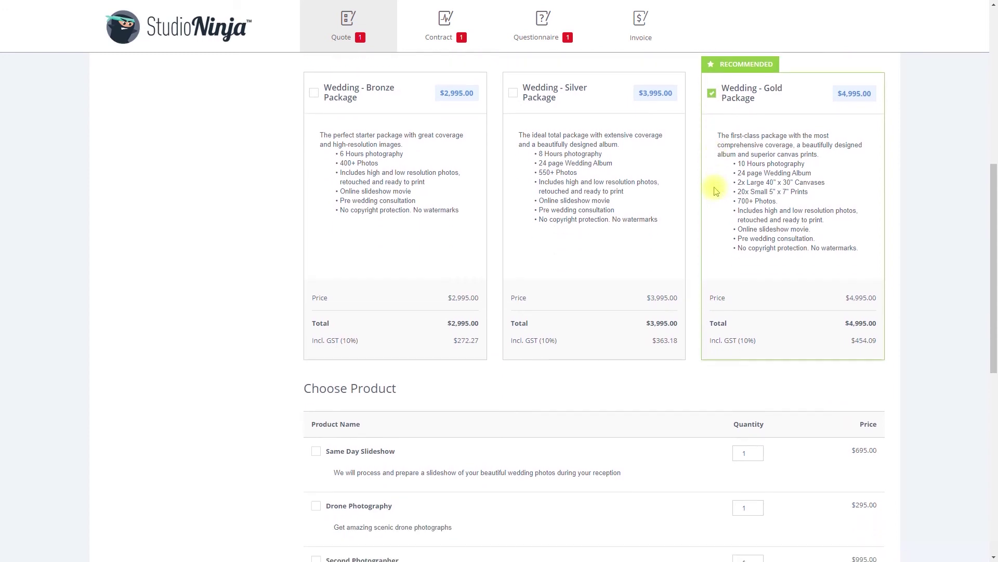
pyautogui.scroll(-4, 716, 191)
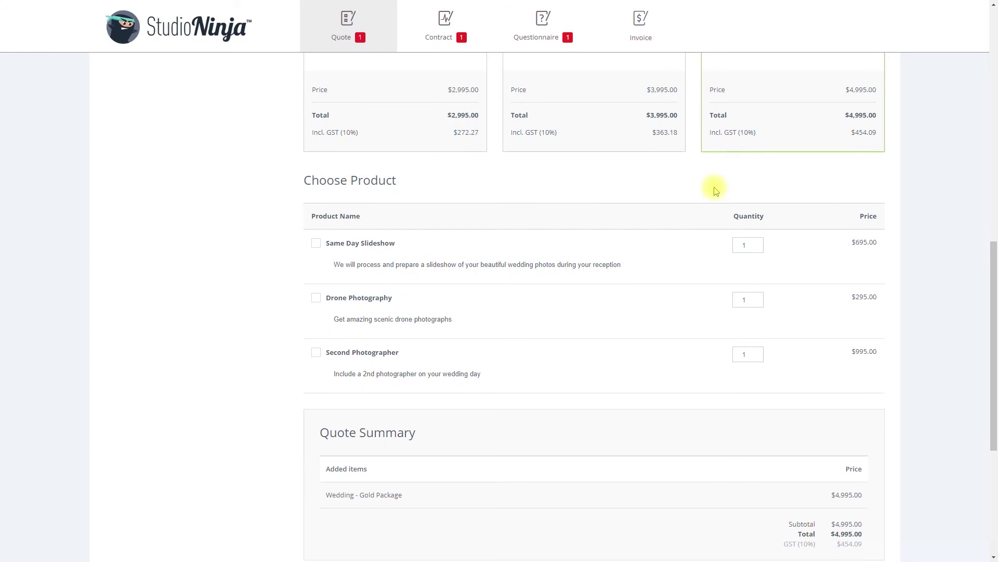
# Step: Tick Same Day Slideshow and Drone Photography in the portal quote's product options
pyautogui.click(316, 243)
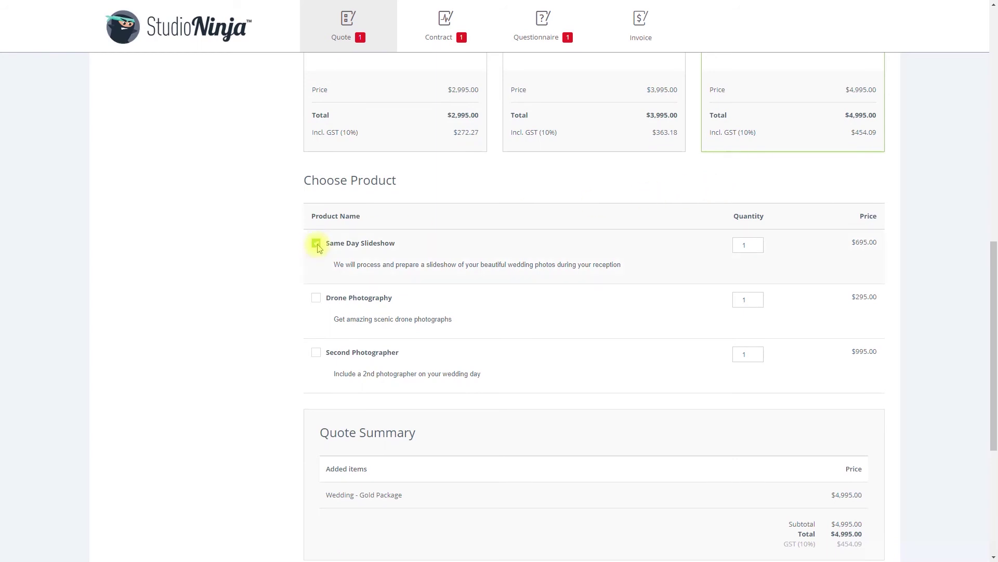
pyautogui.click(316, 297)
pyautogui.scroll(-5, 391, 305)
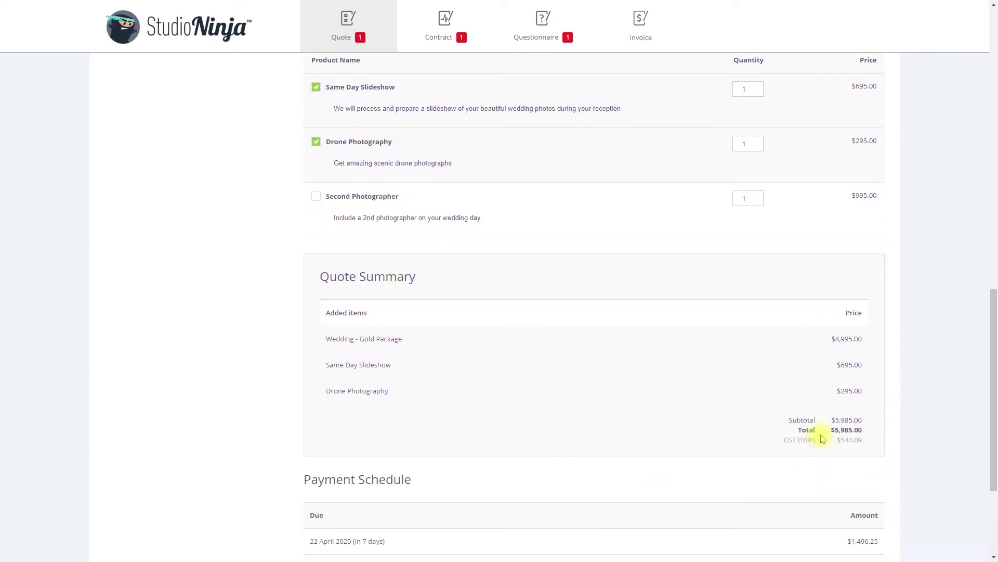
pyautogui.scroll(-5, 822, 439)
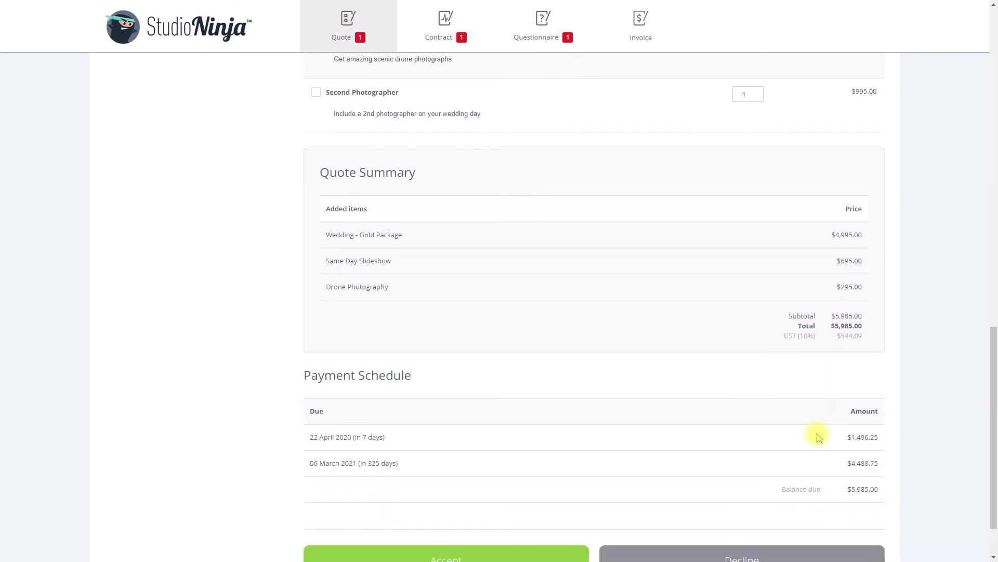
pyautogui.scroll(-1, 818, 435)
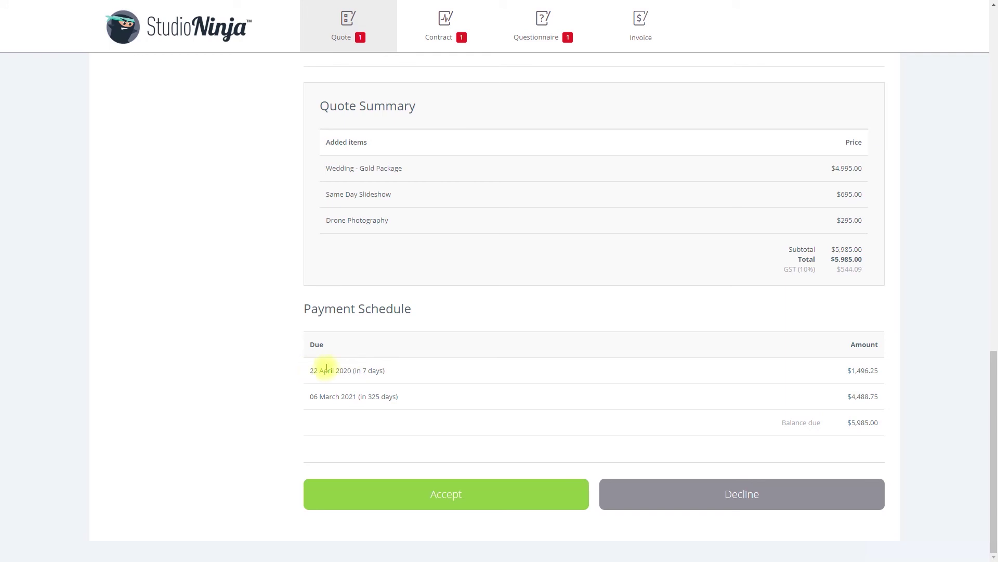
# Step: Accept the $5,985 Gold-plus-add-ons quote in the client portal
pyautogui.click(445, 497)
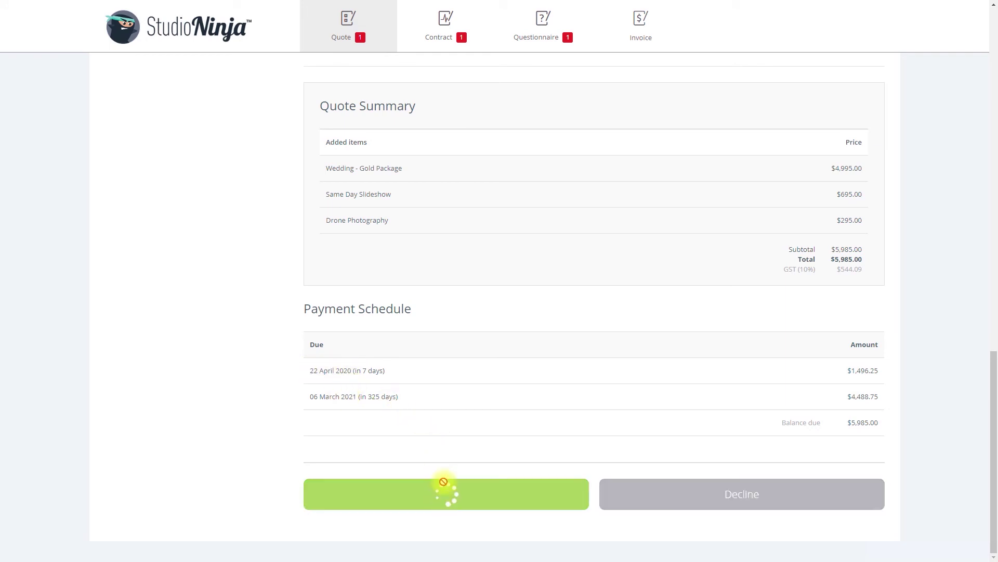